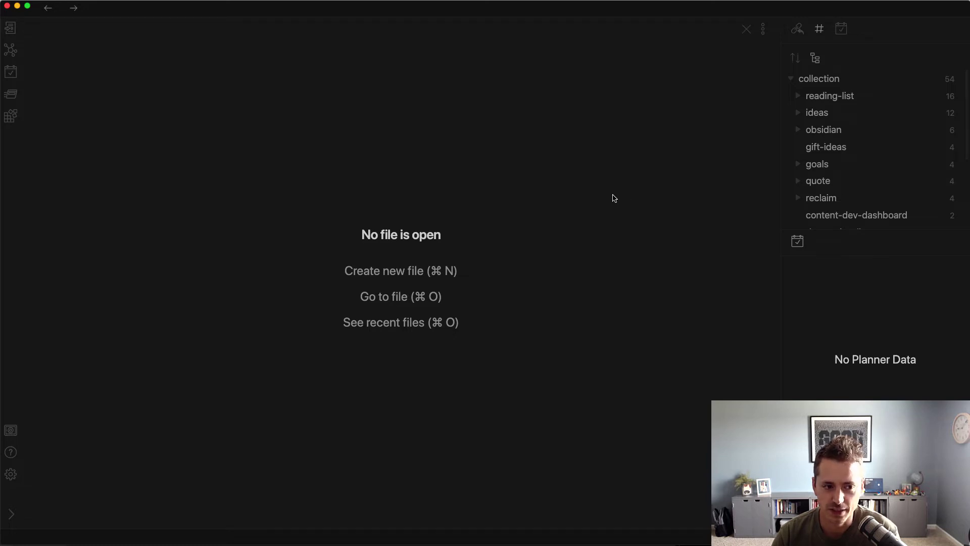
# Show the vault's graph view, zoomed out and panned so the whole note network is visible.
pyautogui.click(11, 56)
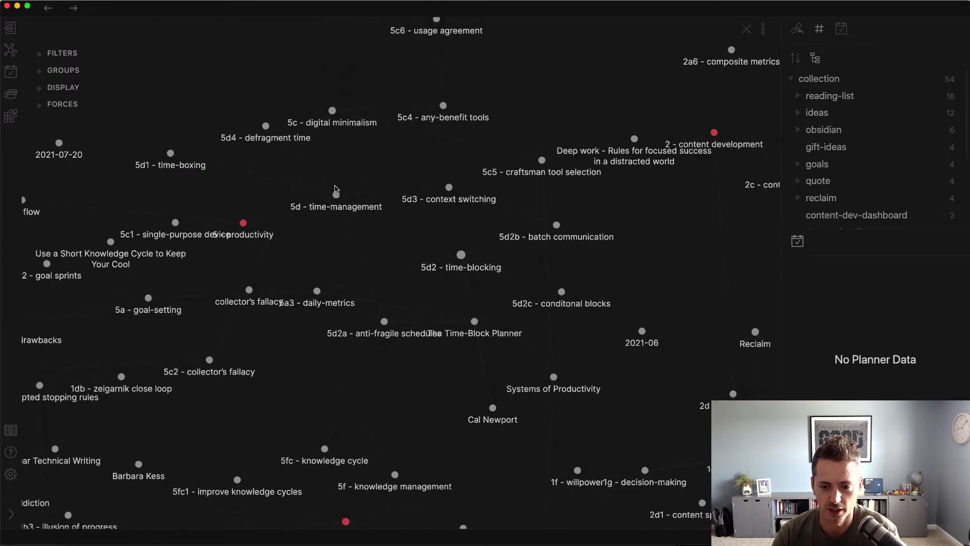
pyautogui.scroll(-5, 335, 188)
pyautogui.moveTo(369, 271); pyautogui.dragTo(284, 131)
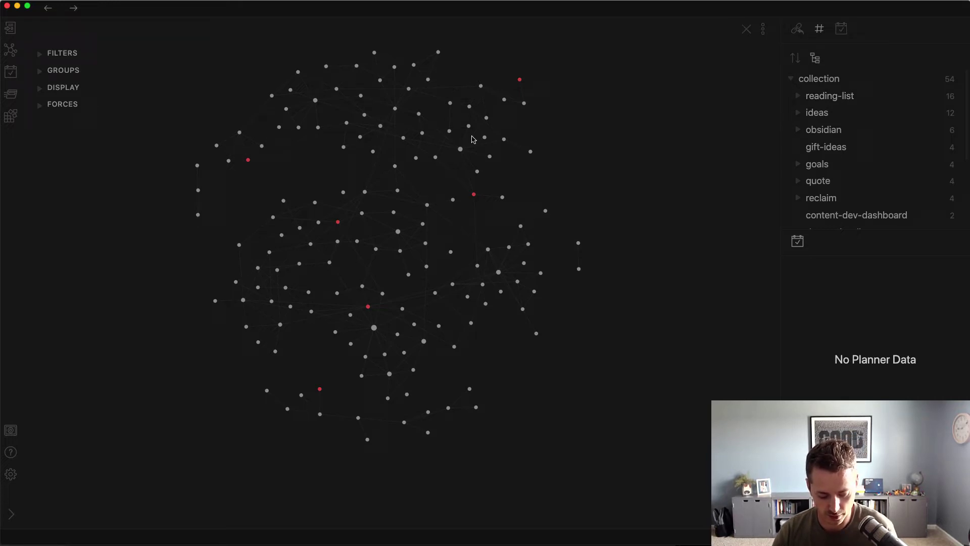
# Open the 2021-07-29 daily note, check its #collection/reading-list/storytelling entry, and switch to reading view.
pyautogui.press('super+alt+Left')
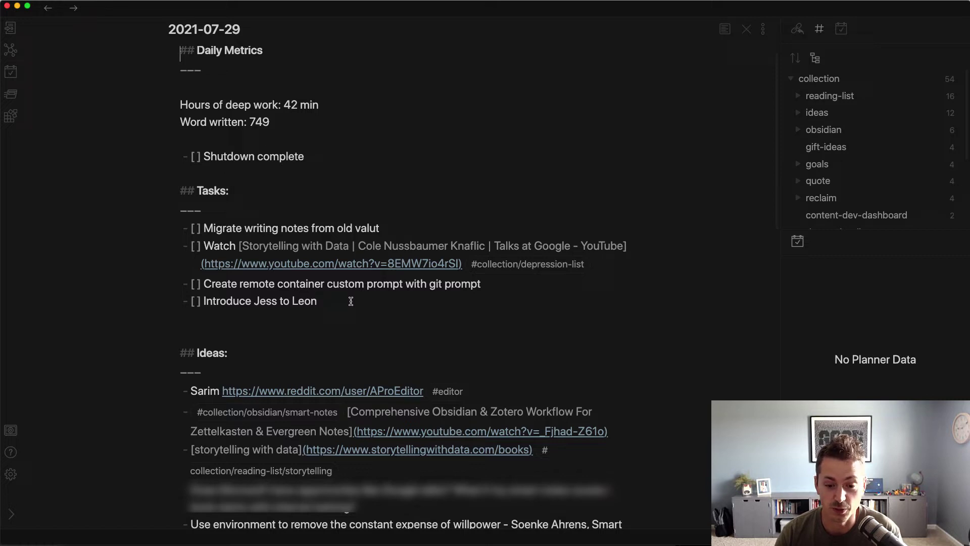
pyautogui.moveTo(259, 246); pyautogui.dragTo(570, 245)
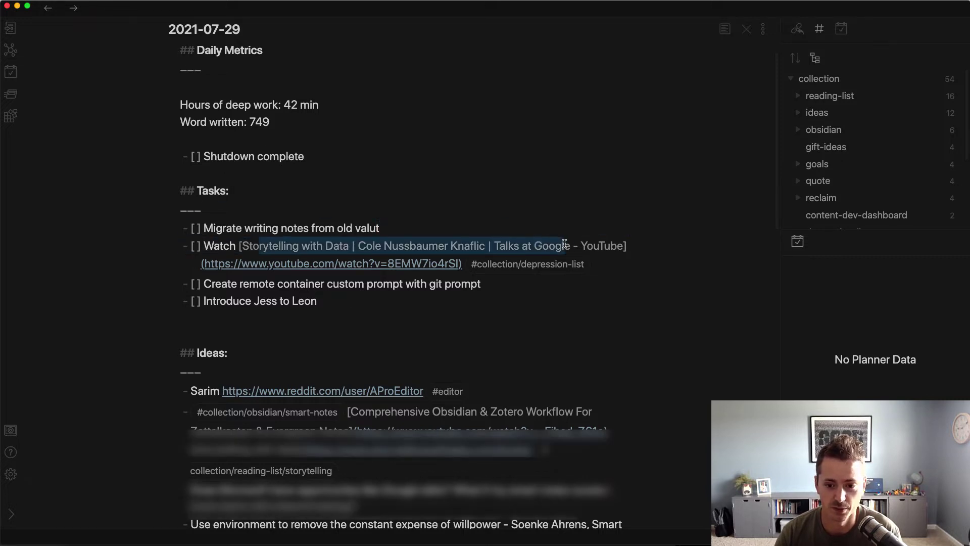
pyautogui.click(341, 300)
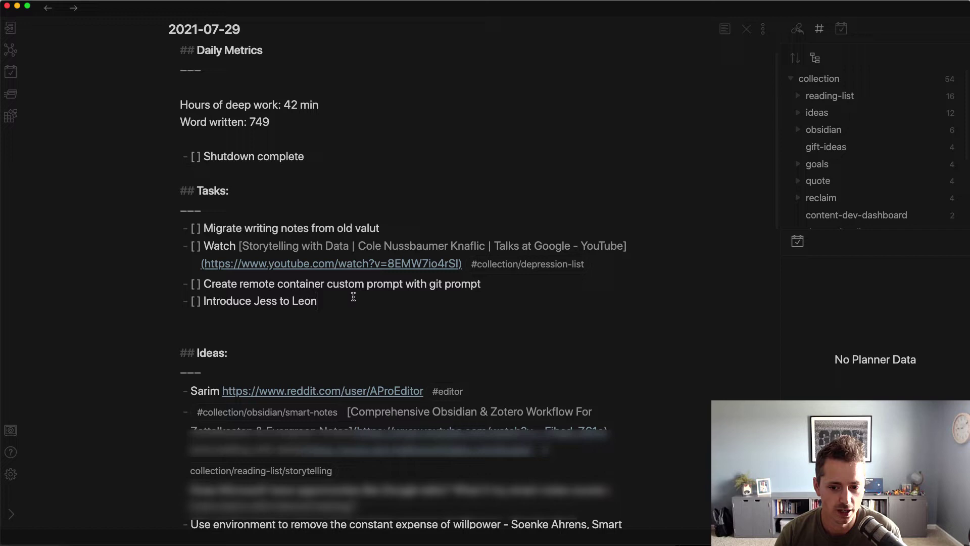
pyautogui.scroll(-1, 353, 299)
pyautogui.scroll(-3, 353, 299)
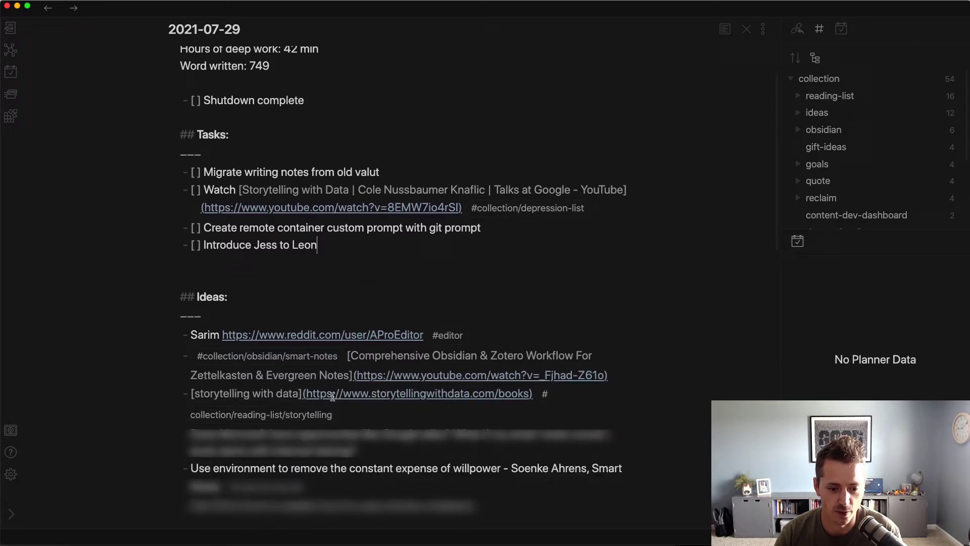
pyautogui.moveTo(354, 415); pyautogui.dragTo(190, 411)
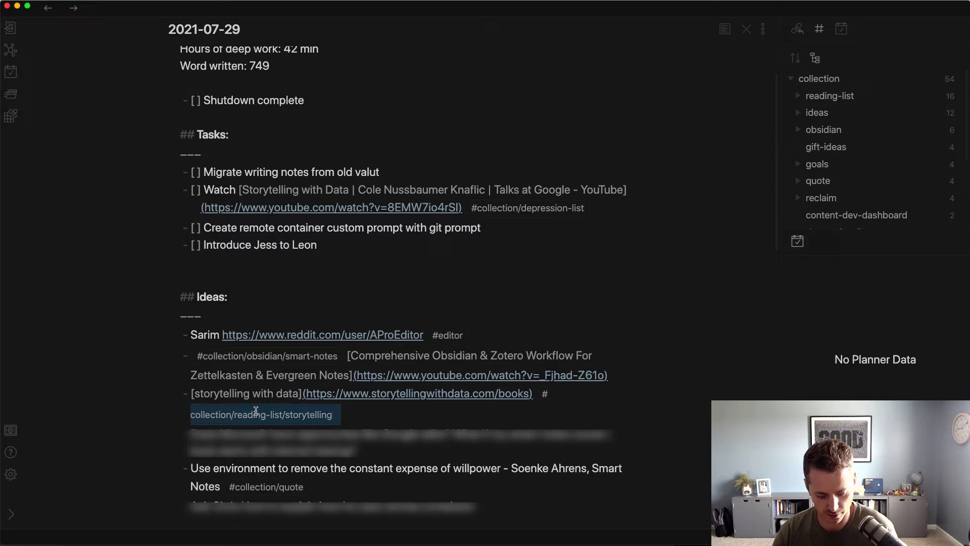
pyautogui.press('super+e')
pyautogui.scroll(-1, 287, 315)
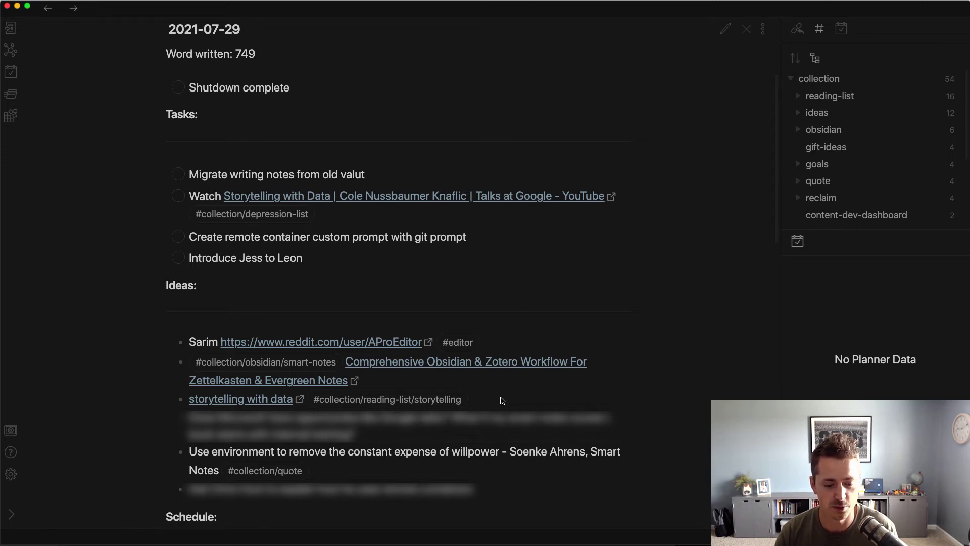
pyautogui.tripleClick(185, 407)
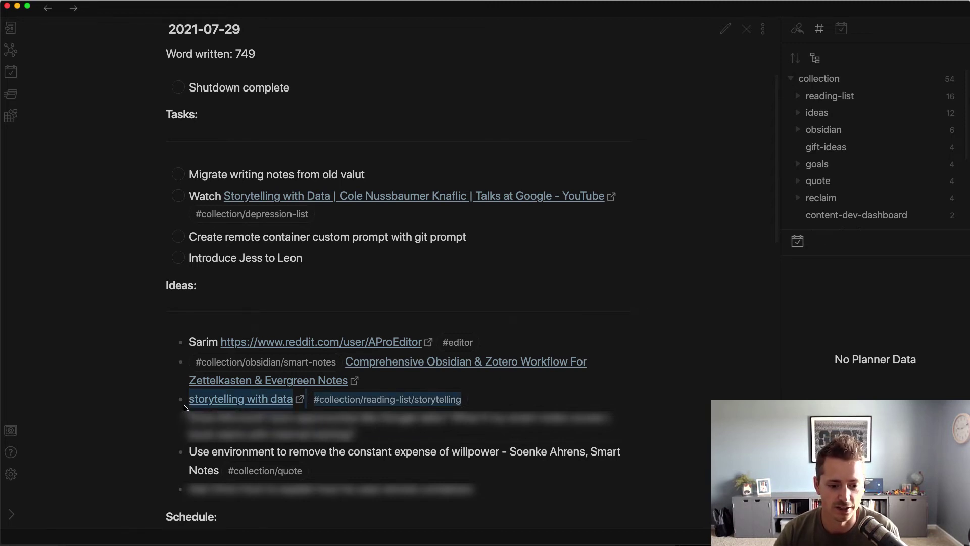
pyautogui.click(482, 401)
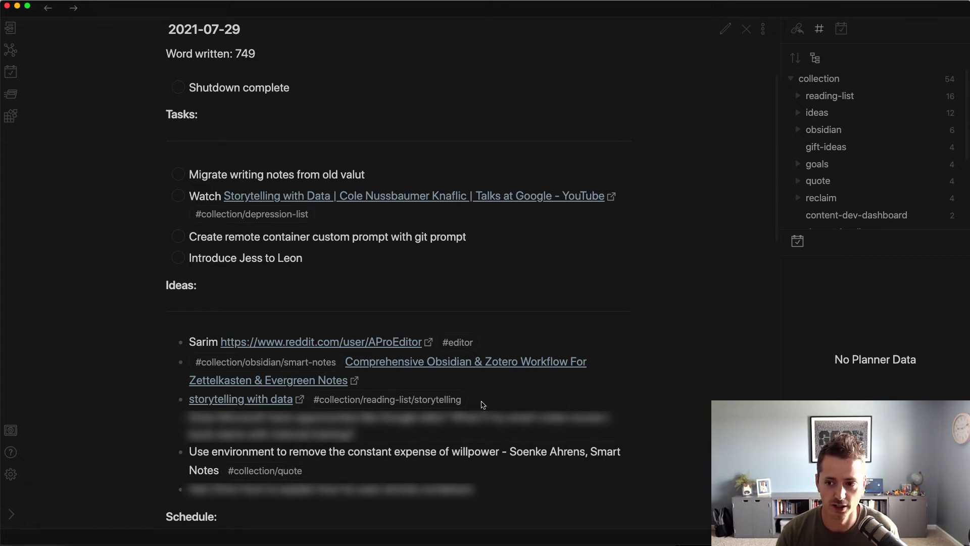
# Expand the reading-list tag in the Tags pane to review its subtags, then collapse it.
pyautogui.click(798, 97)
pyautogui.scroll(-1, 806, 116)
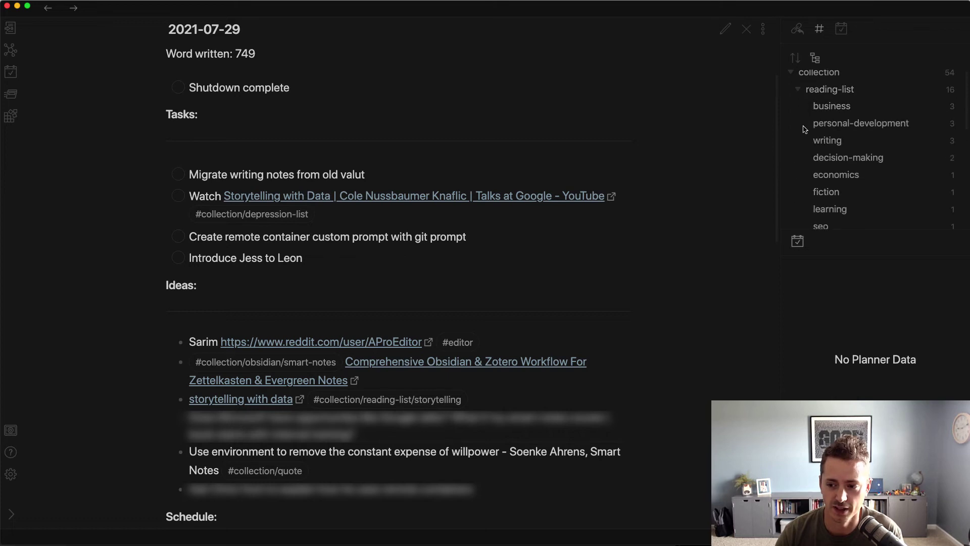
pyautogui.scroll(-1, 806, 130)
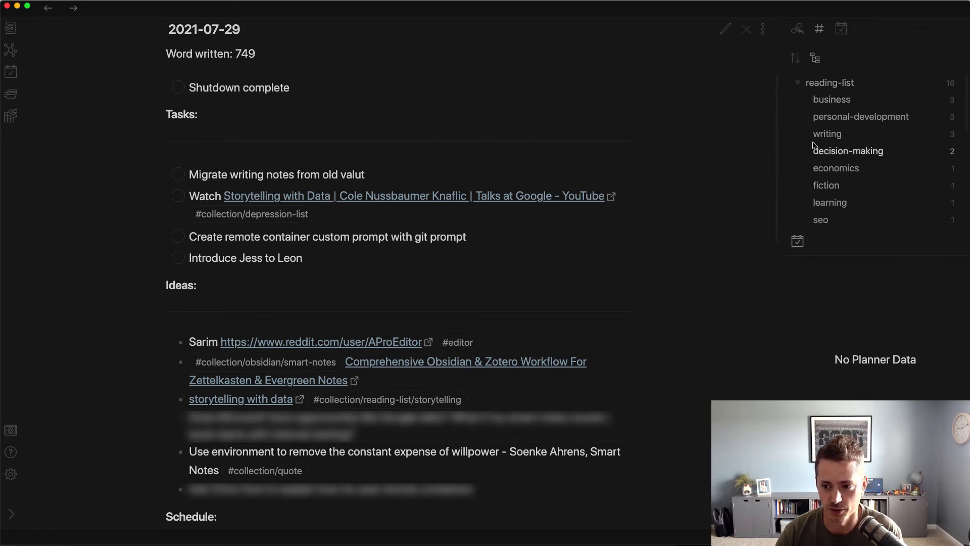
pyautogui.scroll(-2, 804, 133)
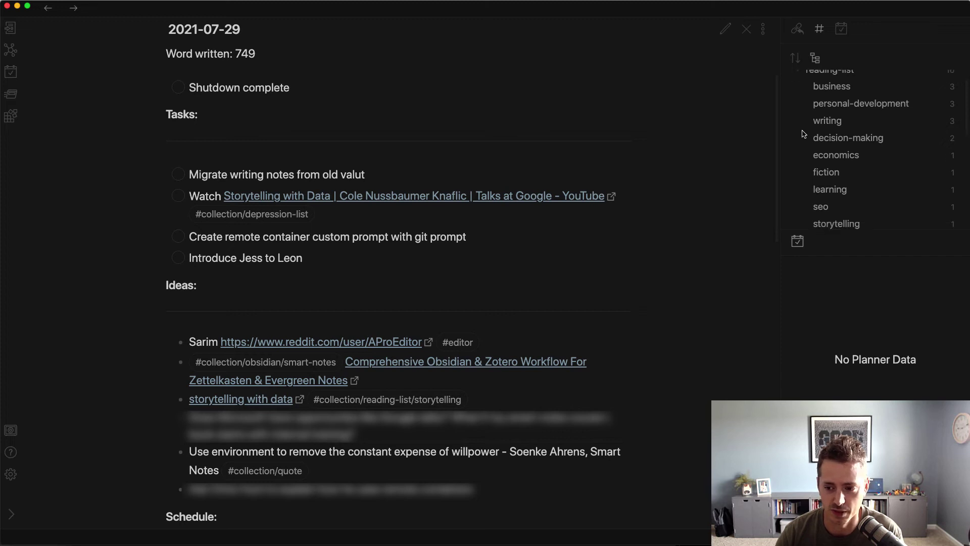
pyautogui.scroll(4, 804, 134)
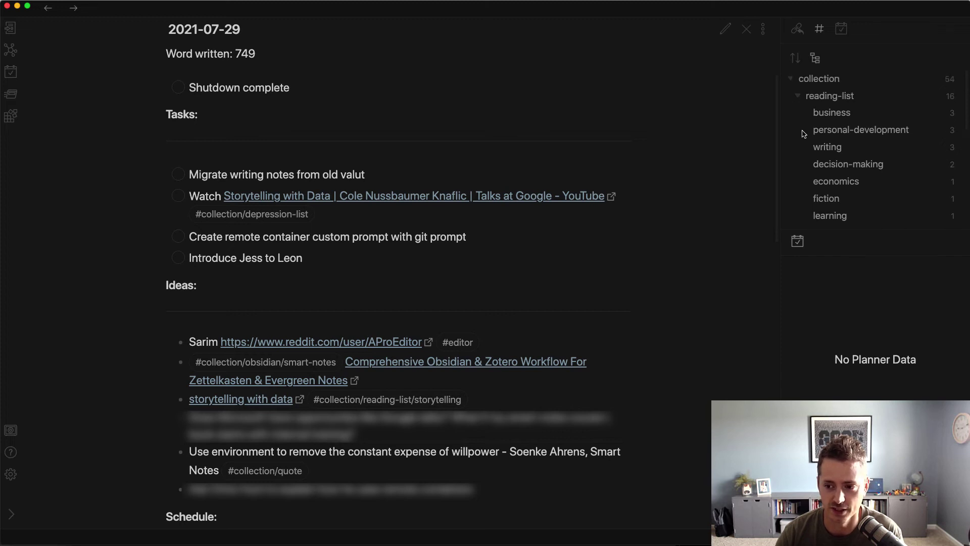
pyautogui.click(797, 97)
# Search #collection/reading-list and browse results, from 2021-06-23 through the 2021-07-09 Tribes entry.
pyautogui.click(811, 100)
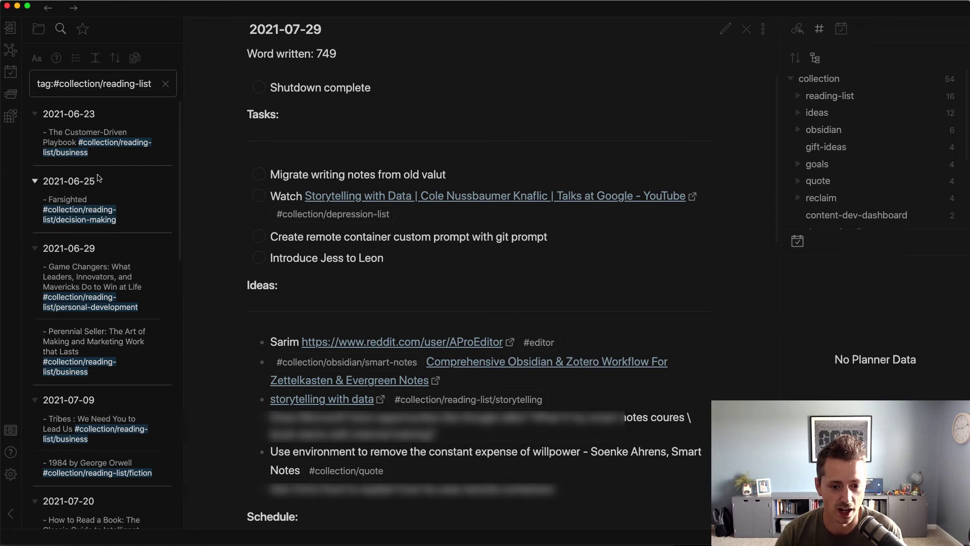
pyautogui.click(75, 137)
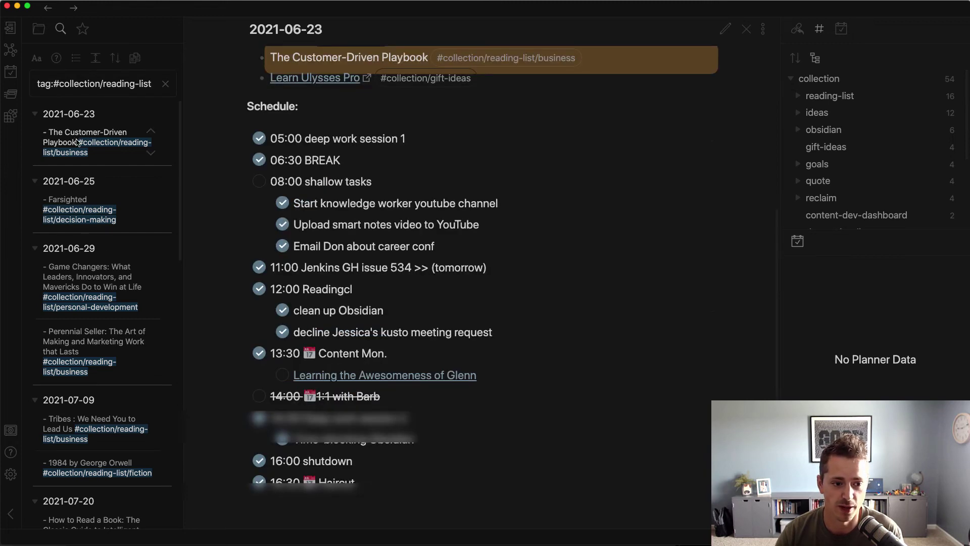
pyautogui.click(101, 283)
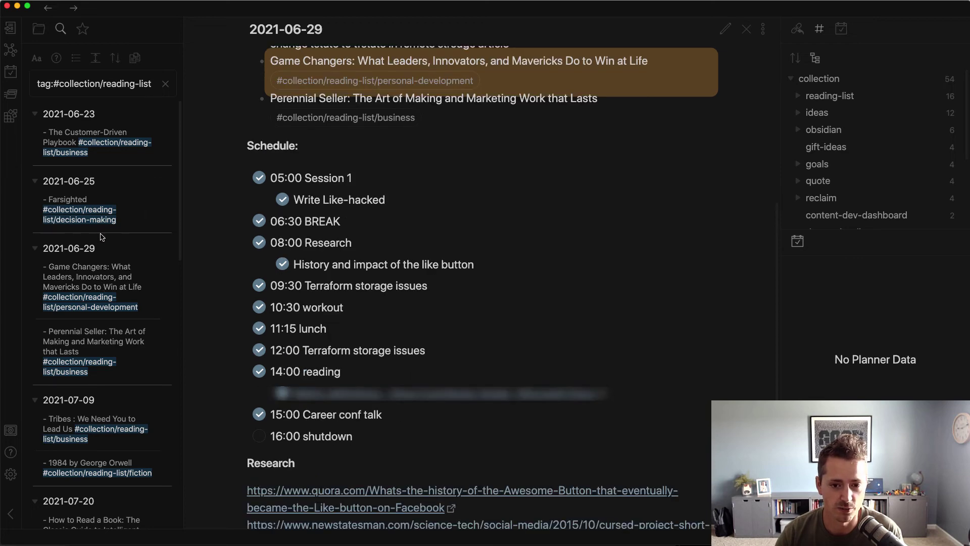
pyautogui.click(89, 343)
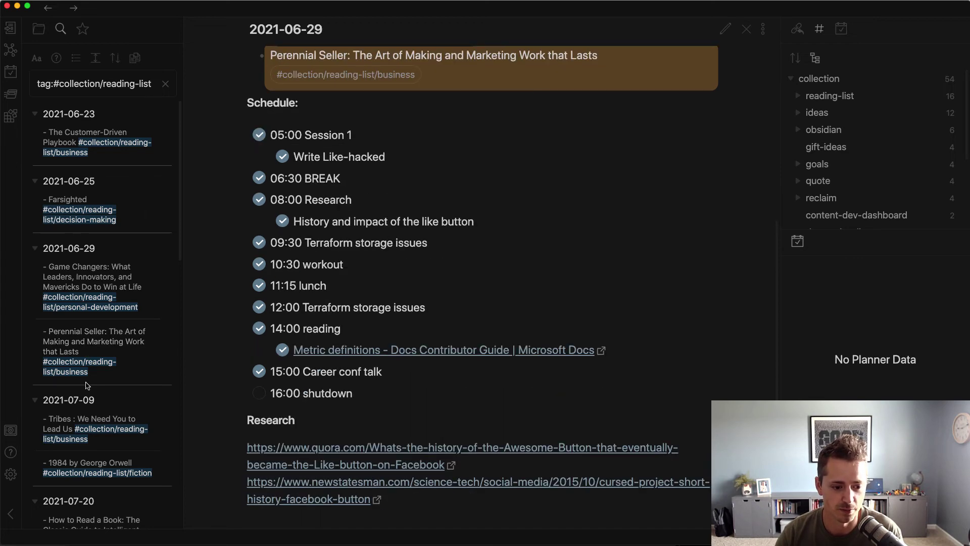
pyautogui.click(89, 424)
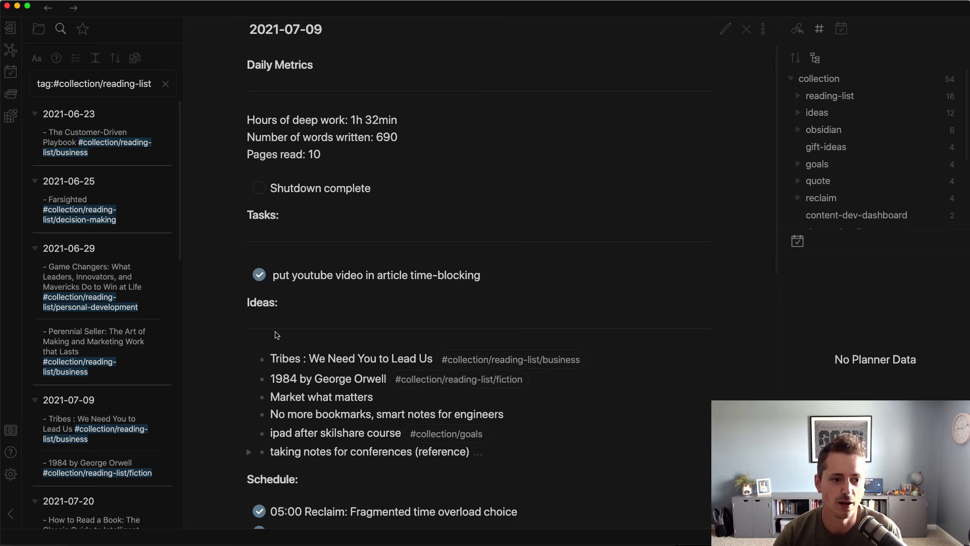
pyautogui.scroll(-1, 124, 228)
pyautogui.scroll(1, 117, 215)
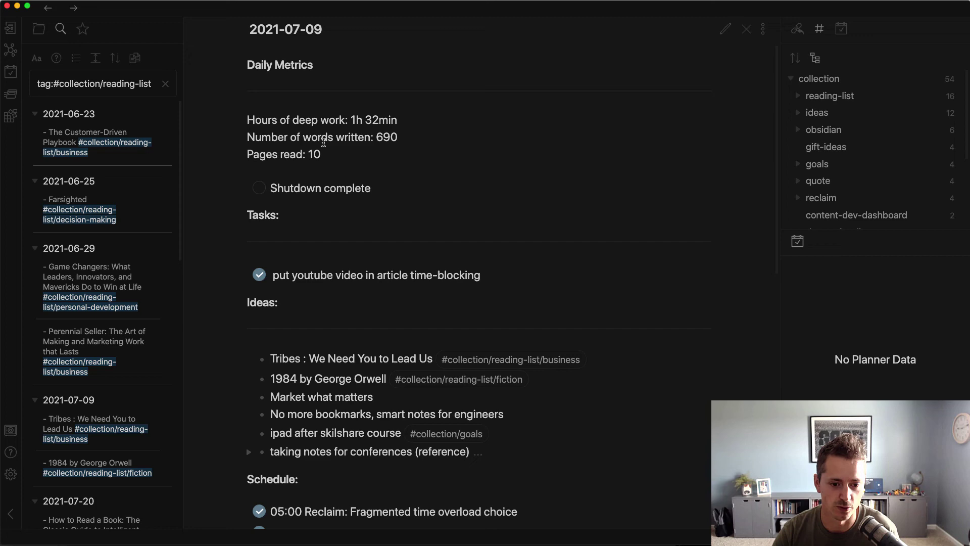
# Open collections/reading-list, inspect its tag:#collection/reading-list query source, then render it in reading view.
pyautogui.press('cmd+o')
pyautogui.write('re')
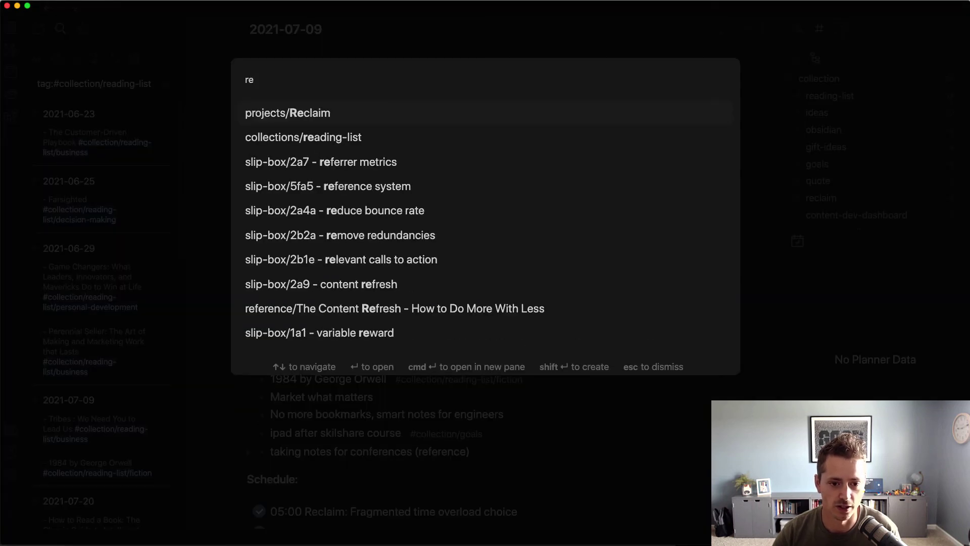
pyautogui.click(325, 141)
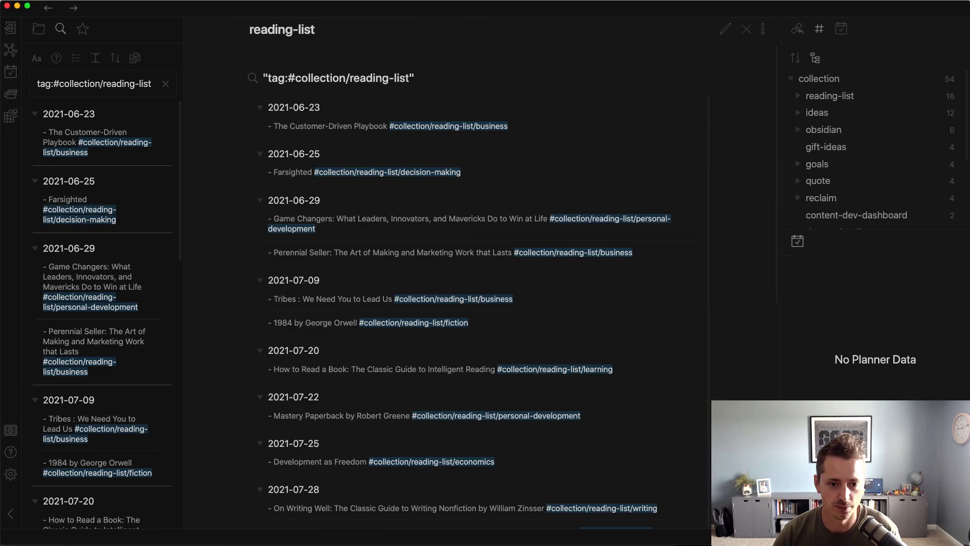
pyautogui.click(376, 90)
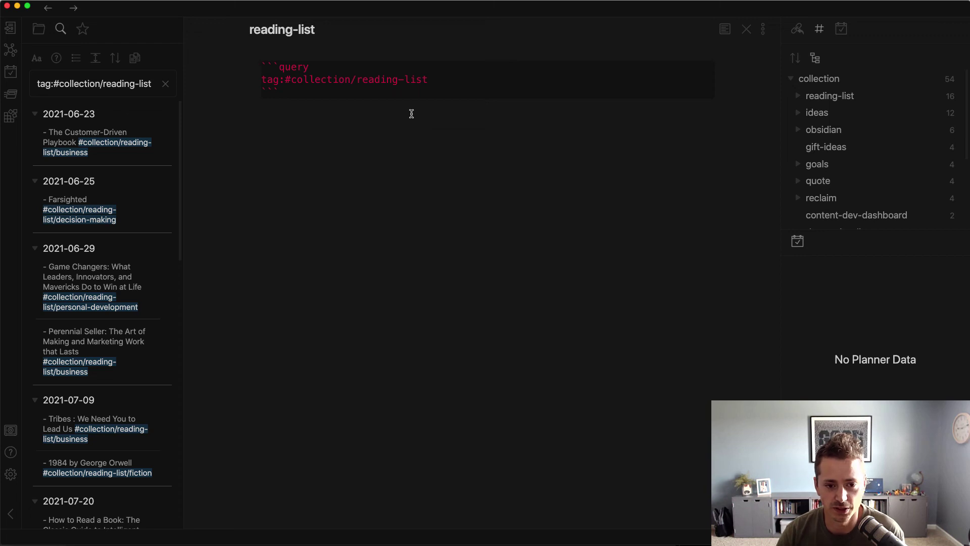
pyautogui.moveTo(412, 113); pyautogui.dragTo(253, 76)
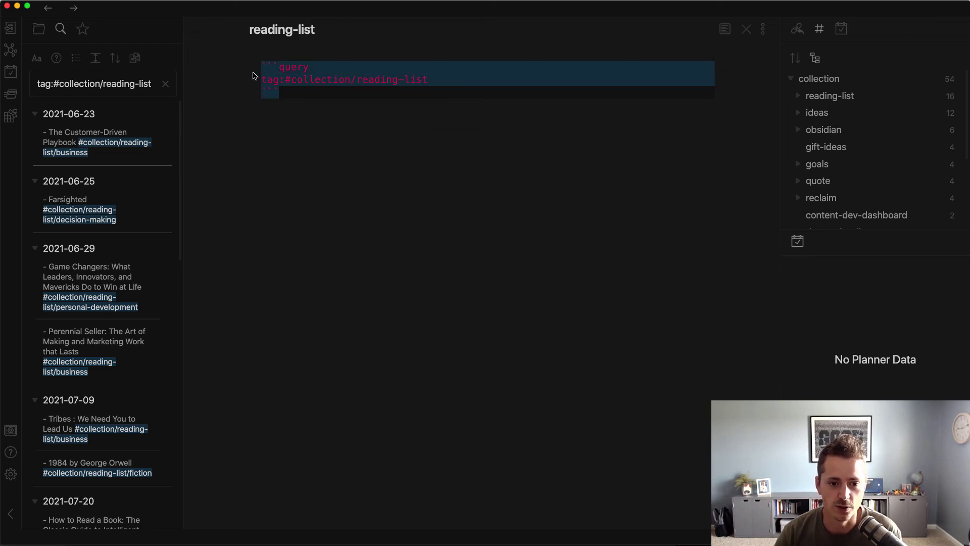
pyautogui.click(313, 67)
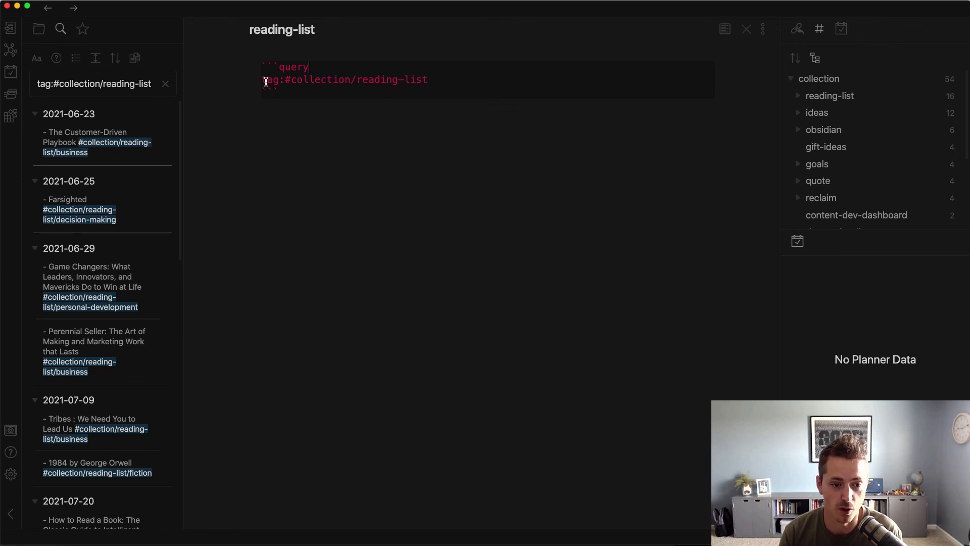
pyautogui.press('super+e')
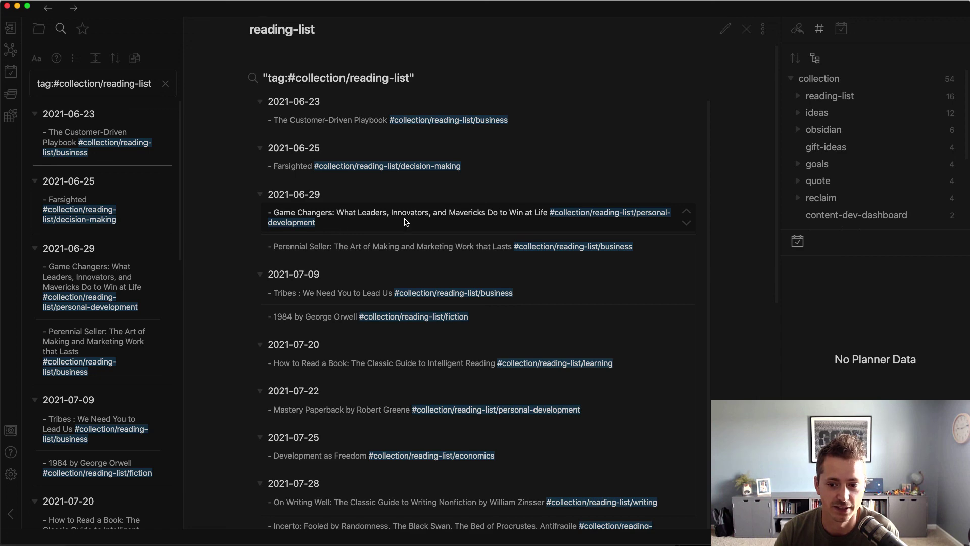
pyautogui.click(366, 222)
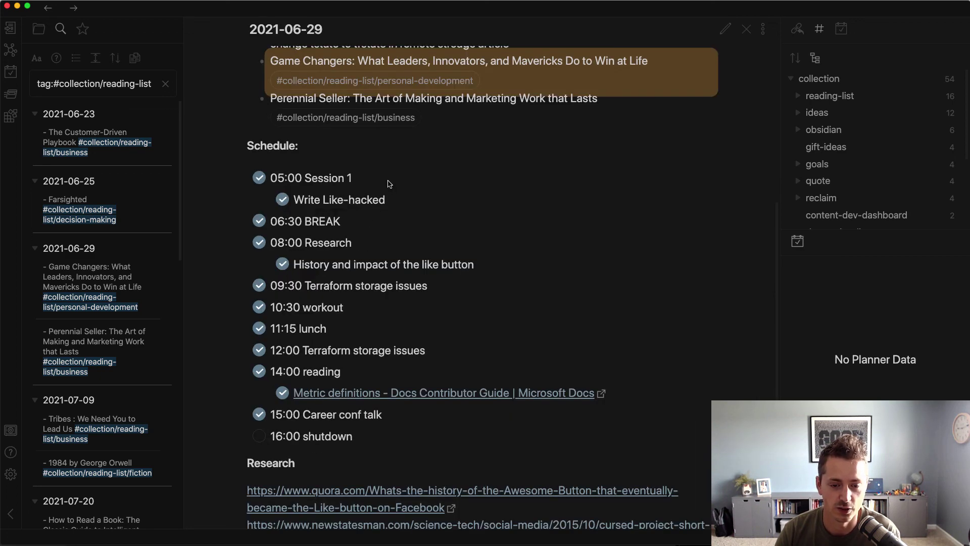
pyautogui.press('super+alt+Left')
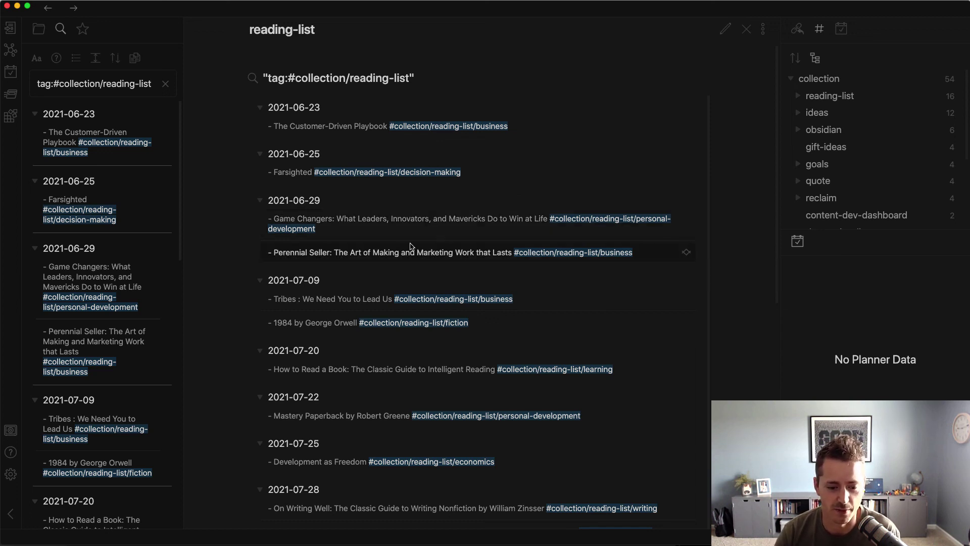
pyautogui.scroll(-2, 413, 247)
pyautogui.scroll(-2, 411, 253)
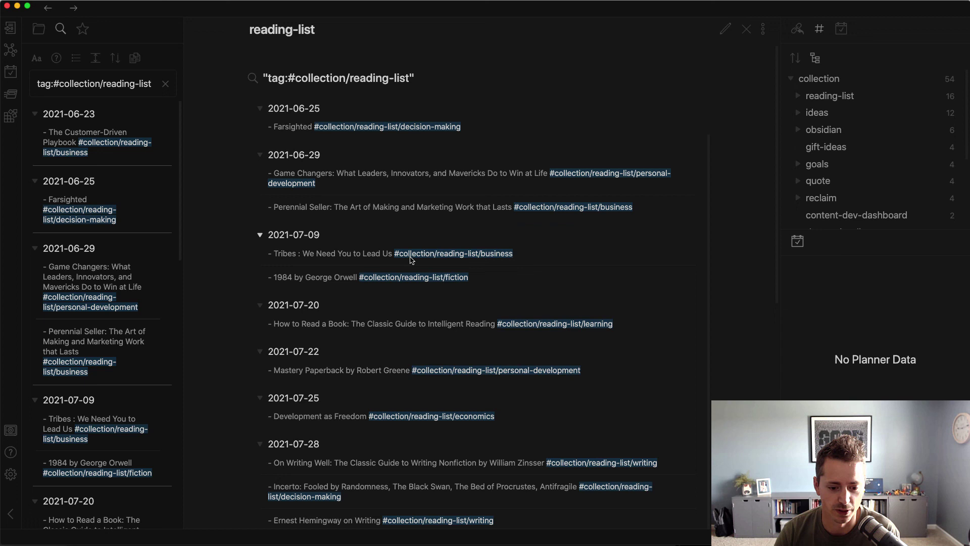